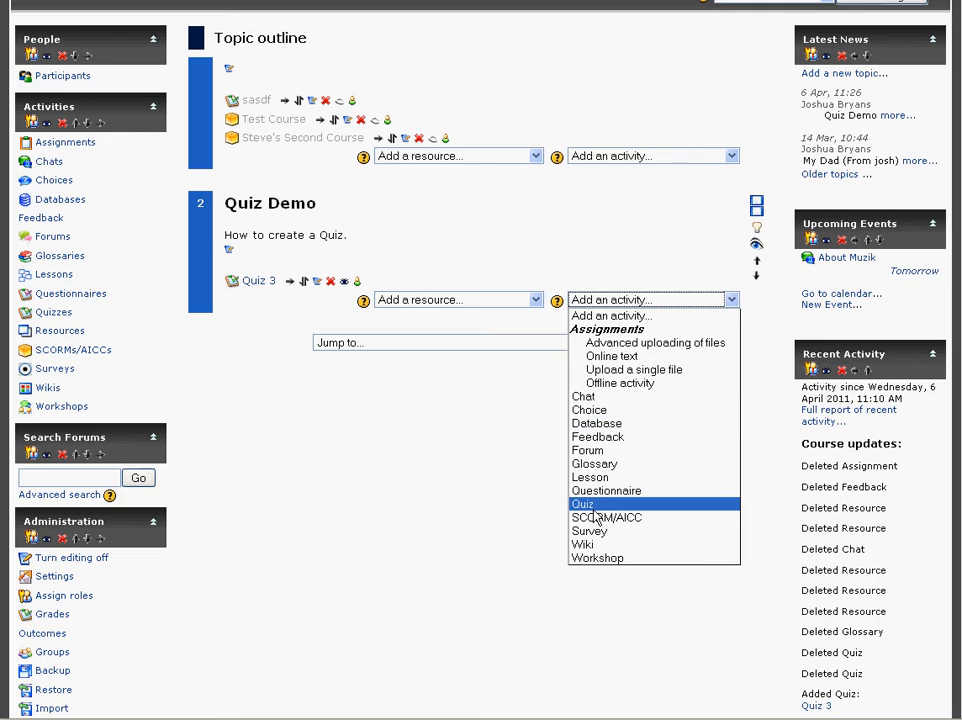
Step: Add a new Quiz activity to topic 2 named "Quiz 4" with the introduction "Quiz about everything"
{"action": "left_click", "coordinate": [588, 507]}
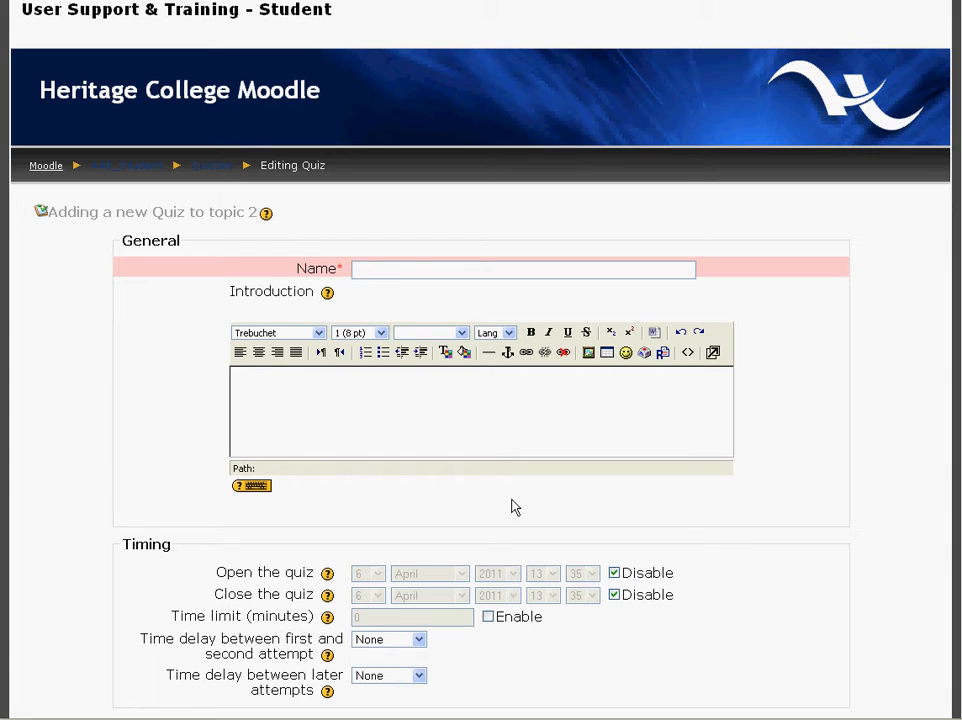
{"action": "type", "text": "Quiz 4"}
{"action": "left_click", "coordinate": [324, 410]}
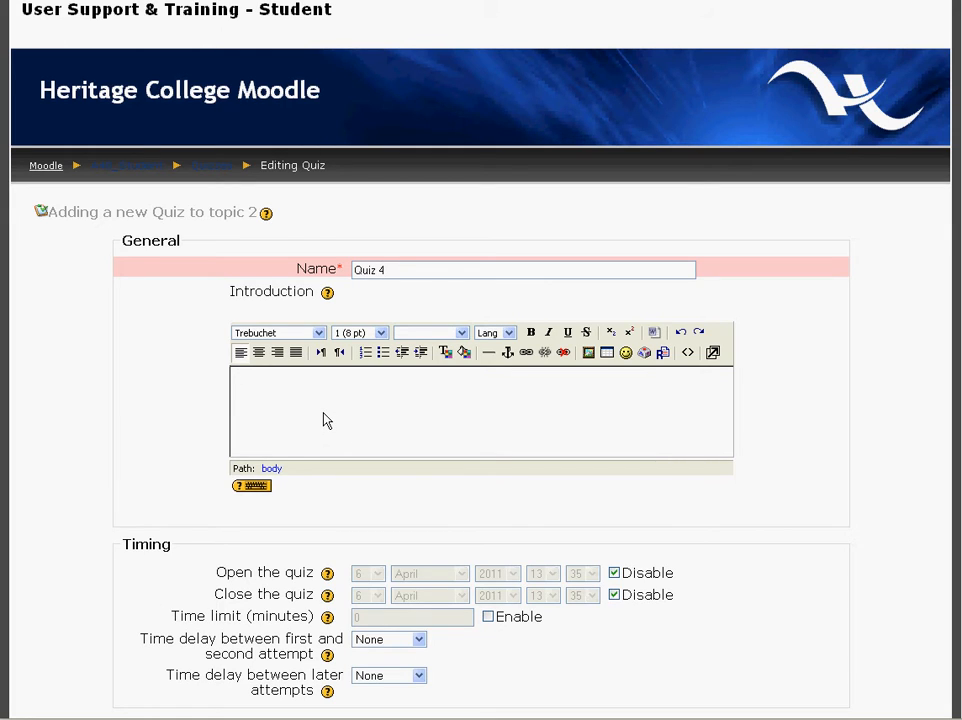
{"action": "type", "text": "Quiz about everything"}
Step: Examine the options for the time delays between attempts and for the number of attempts allowed
{"action": "scroll", "coordinate": [296, 416], "scroll_direction": "down", "scroll_amount": 2}
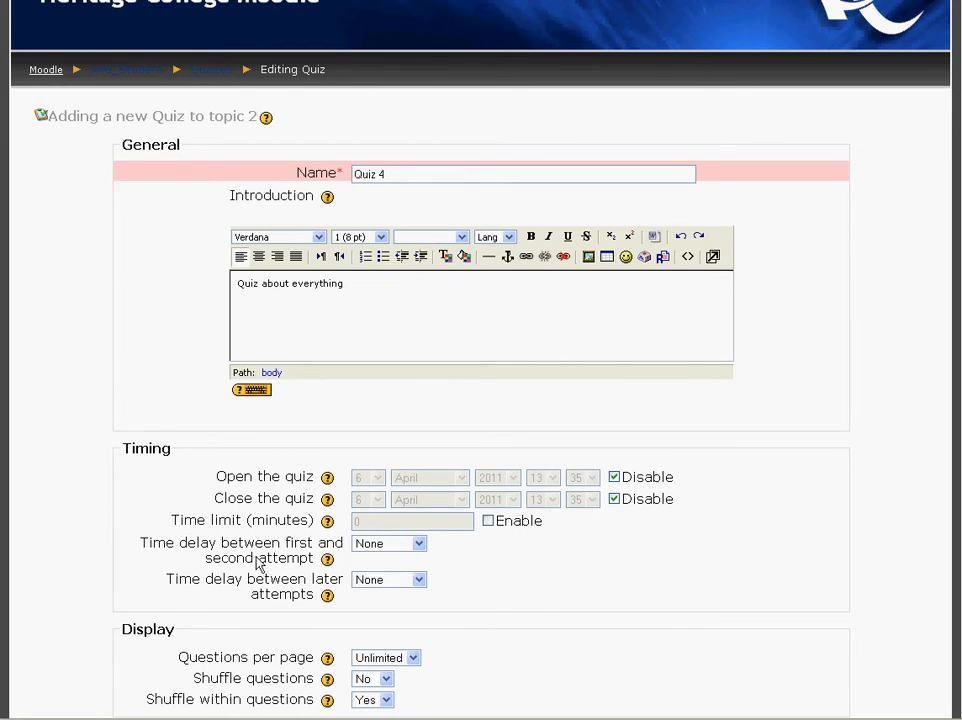
{"action": "left_click", "coordinate": [417, 549]}
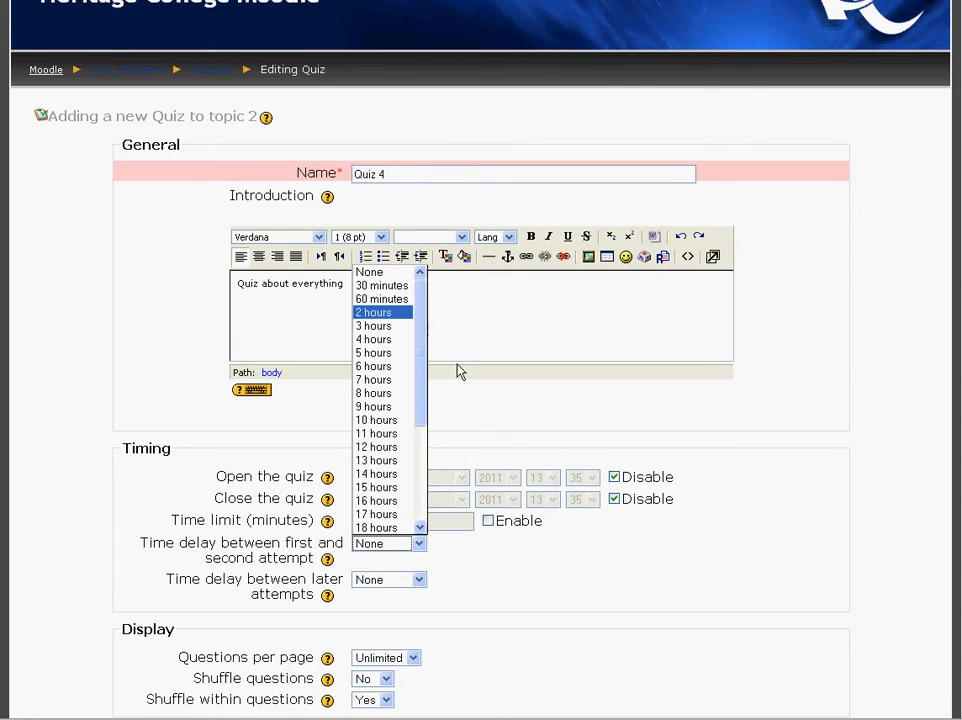
{"action": "left_click", "coordinate": [412, 590]}
{"action": "left_click", "coordinate": [419, 585]}
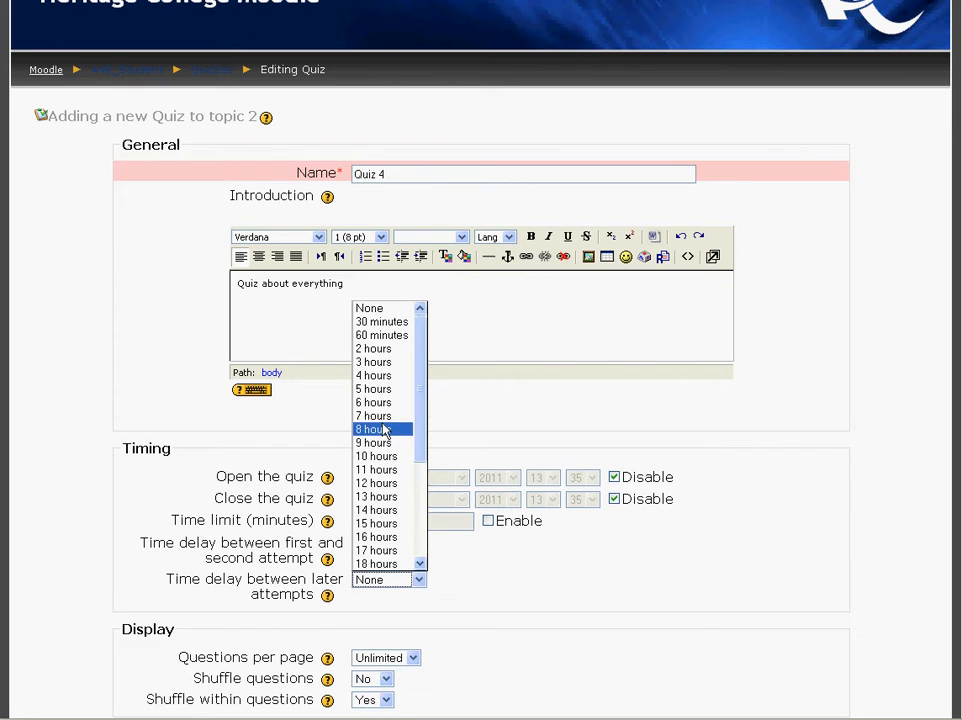
{"action": "left_click", "coordinate": [251, 606]}
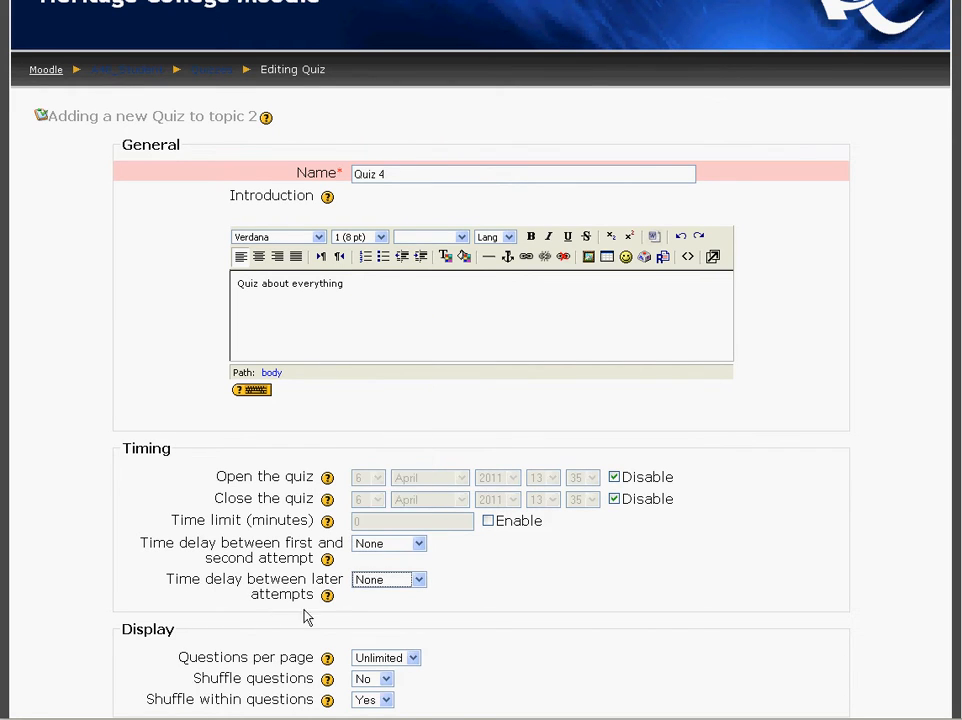
{"action": "scroll", "coordinate": [330, 585], "scroll_direction": "down", "scroll_amount": 5}
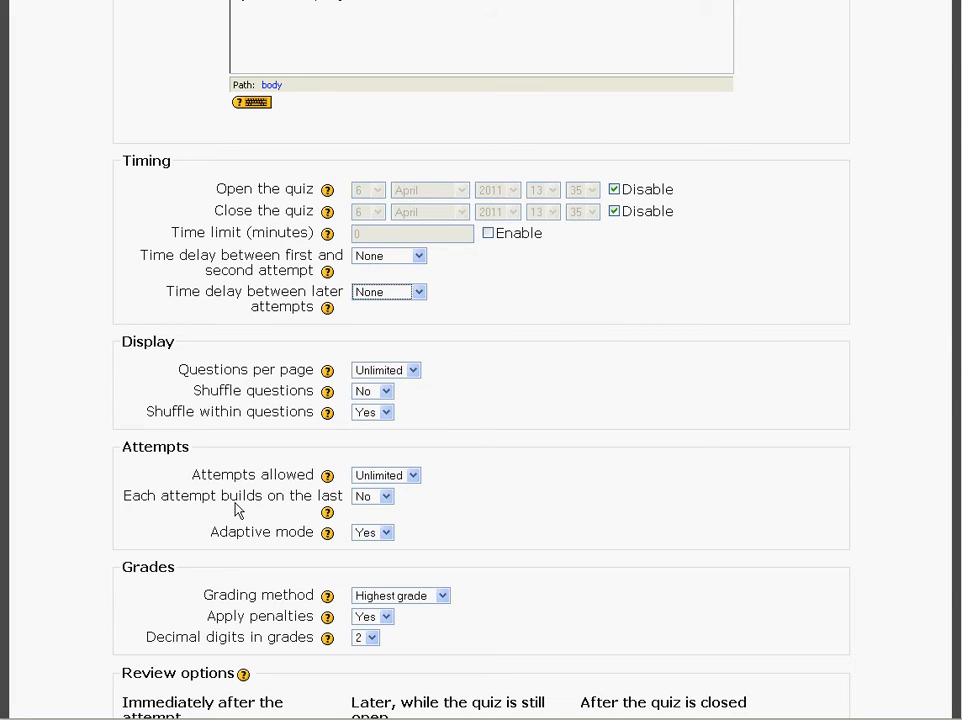
{"action": "left_click", "coordinate": [412, 477]}
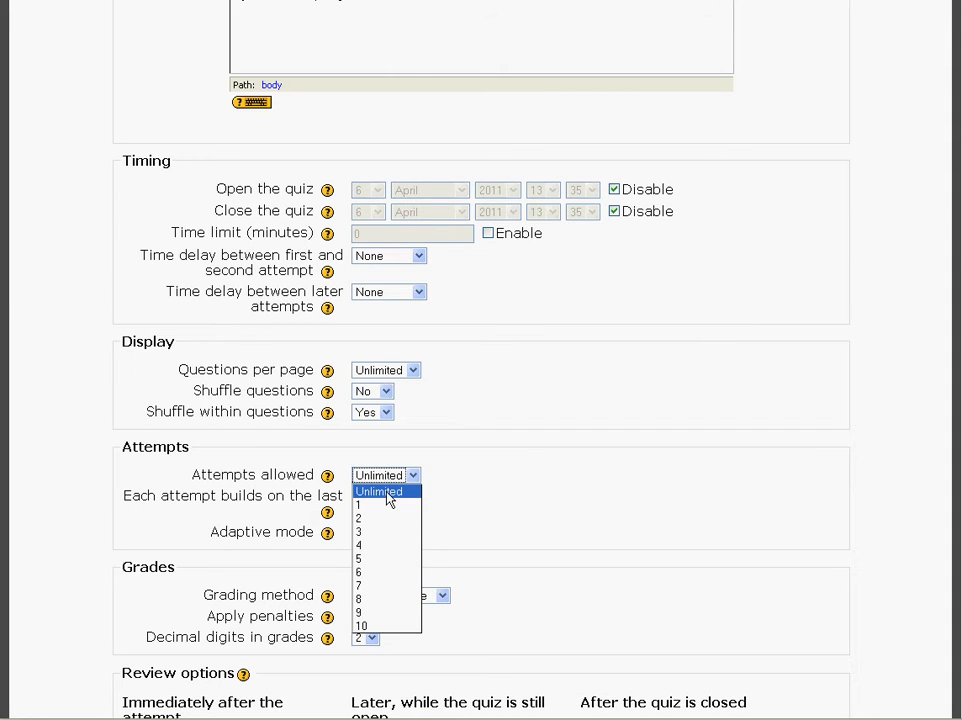
{"action": "left_click", "coordinate": [389, 500]}
{"action": "left_click", "coordinate": [389, 500]}
{"action": "left_click", "coordinate": [558, 500]}
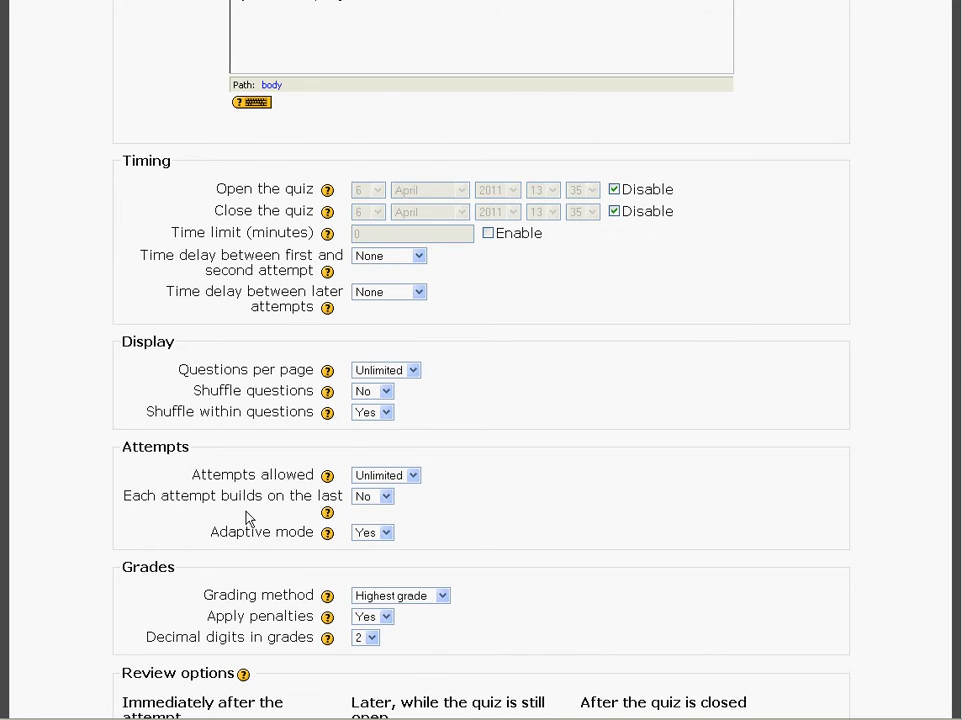
Step: Examine the grading method and browser security options further down the quiz settings
{"action": "scroll", "coordinate": [250, 518], "scroll_direction": "down", "scroll_amount": 2}
{"action": "scroll", "coordinate": [250, 517], "scroll_direction": "down", "scroll_amount": 2}
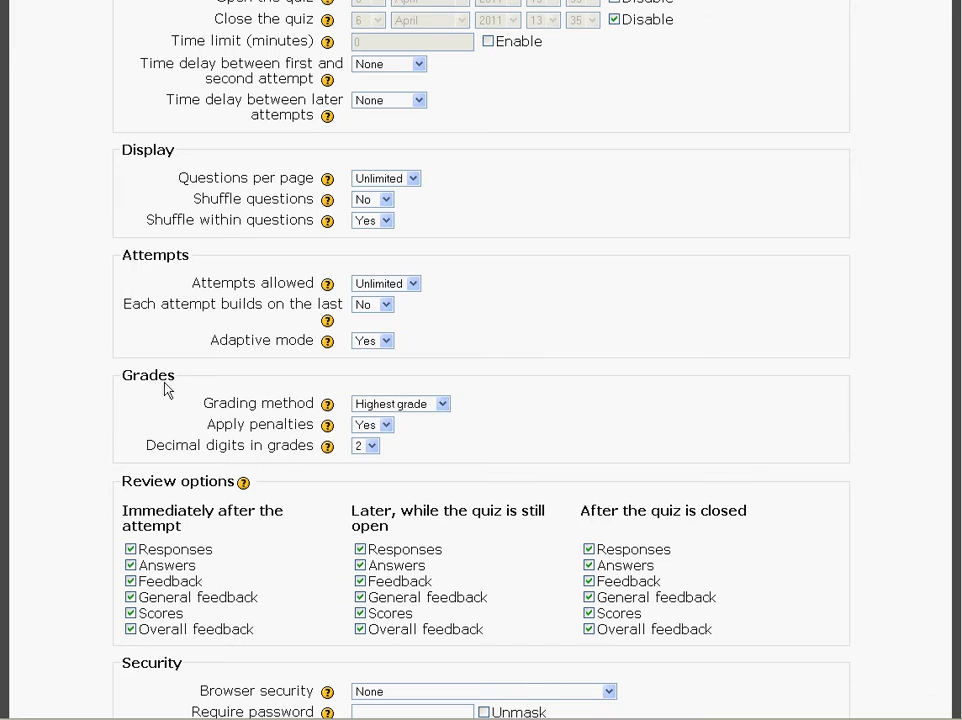
{"action": "left_click", "coordinate": [441, 404]}
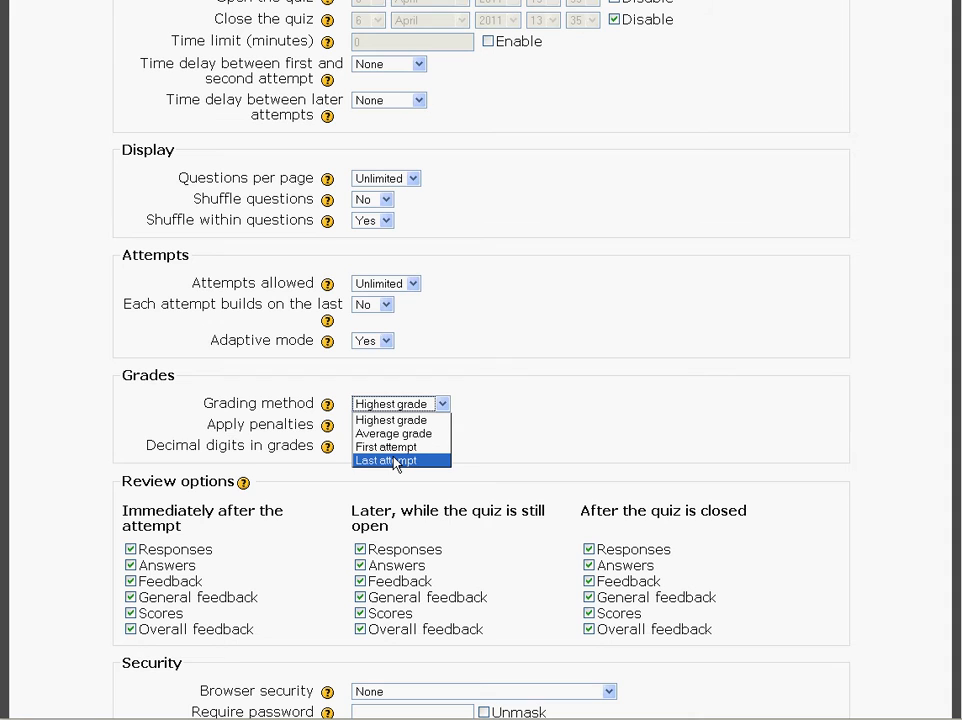
{"action": "left_click", "coordinate": [505, 450]}
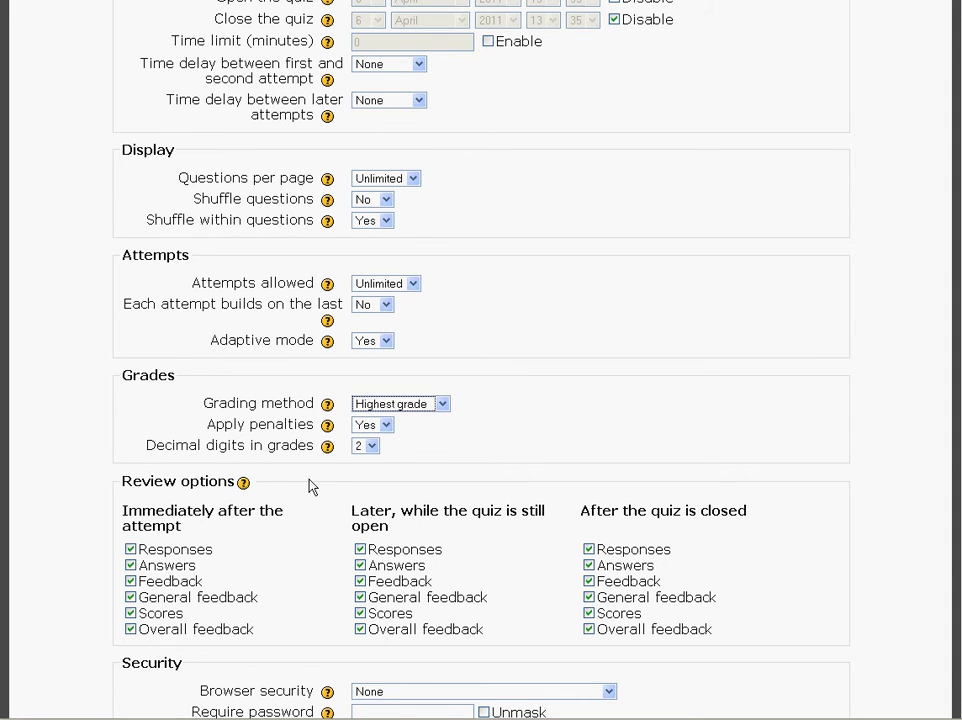
{"action": "scroll", "coordinate": [309, 487], "scroll_direction": "down", "scroll_amount": 2}
{"action": "scroll", "coordinate": [320, 522], "scroll_direction": "down", "scroll_amount": 2}
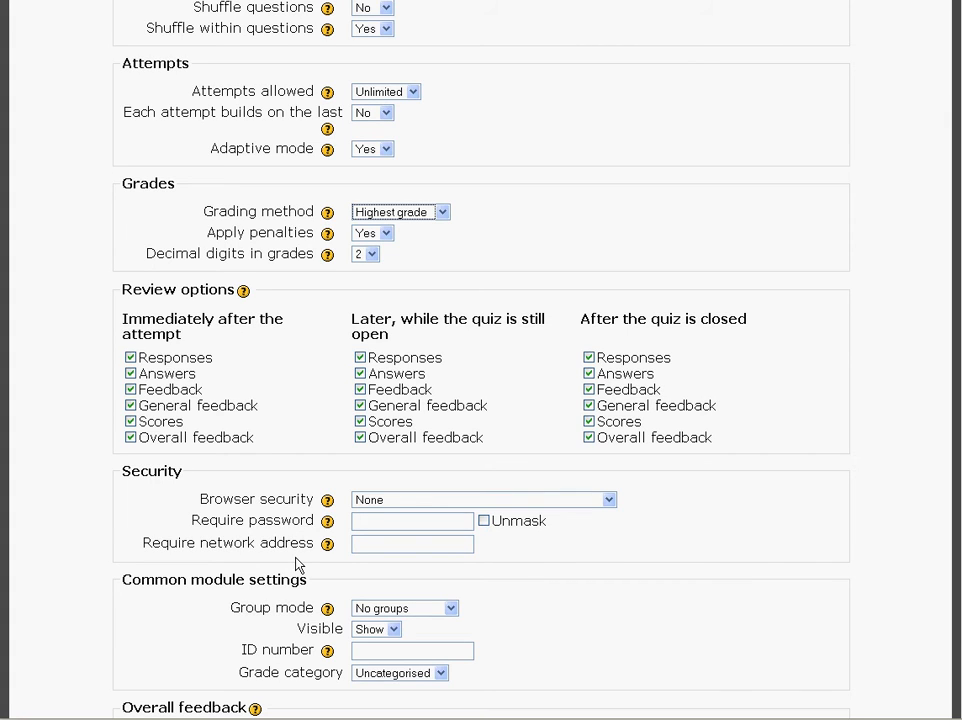
{"action": "left_click", "coordinate": [381, 527]}
{"action": "left_click", "coordinate": [608, 501]}
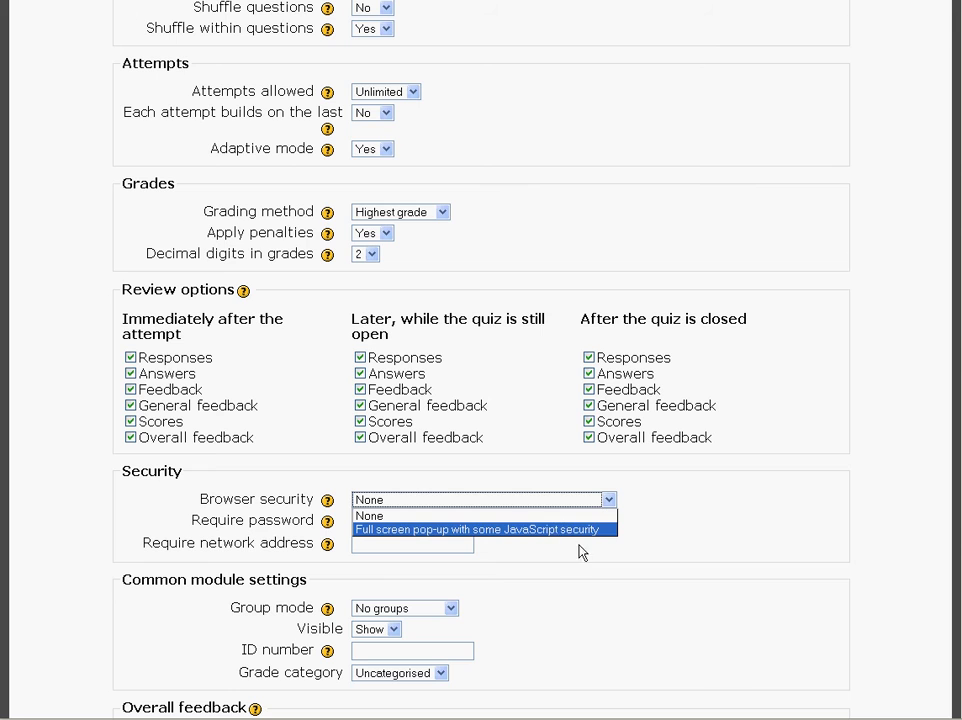
{"action": "left_click", "coordinate": [664, 525]}
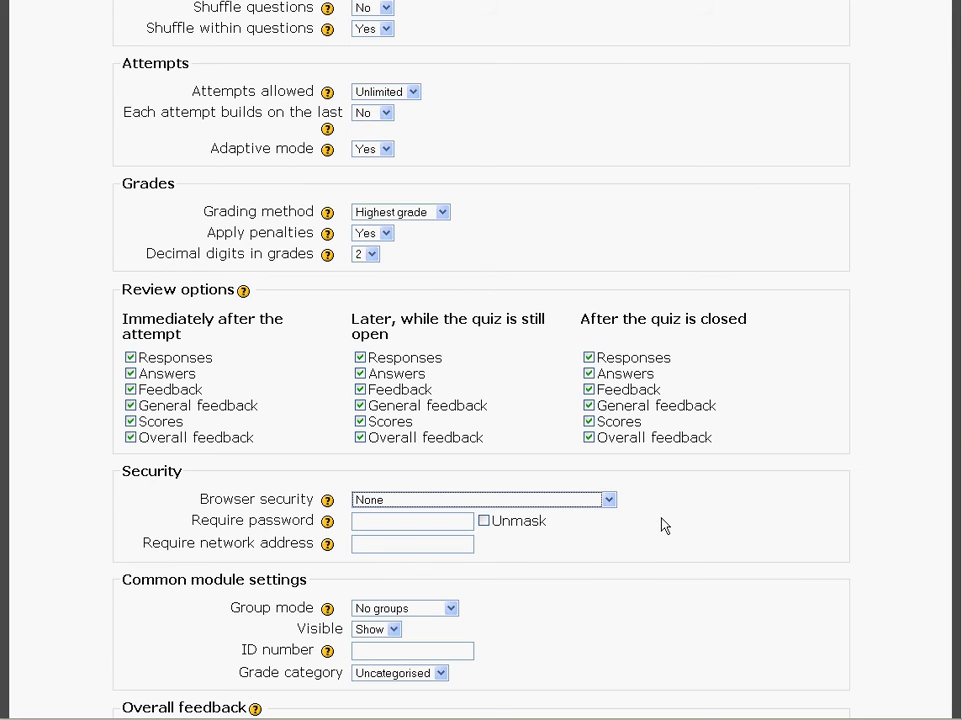
{"action": "scroll", "coordinate": [608, 611], "scroll_direction": "down", "scroll_amount": 3}
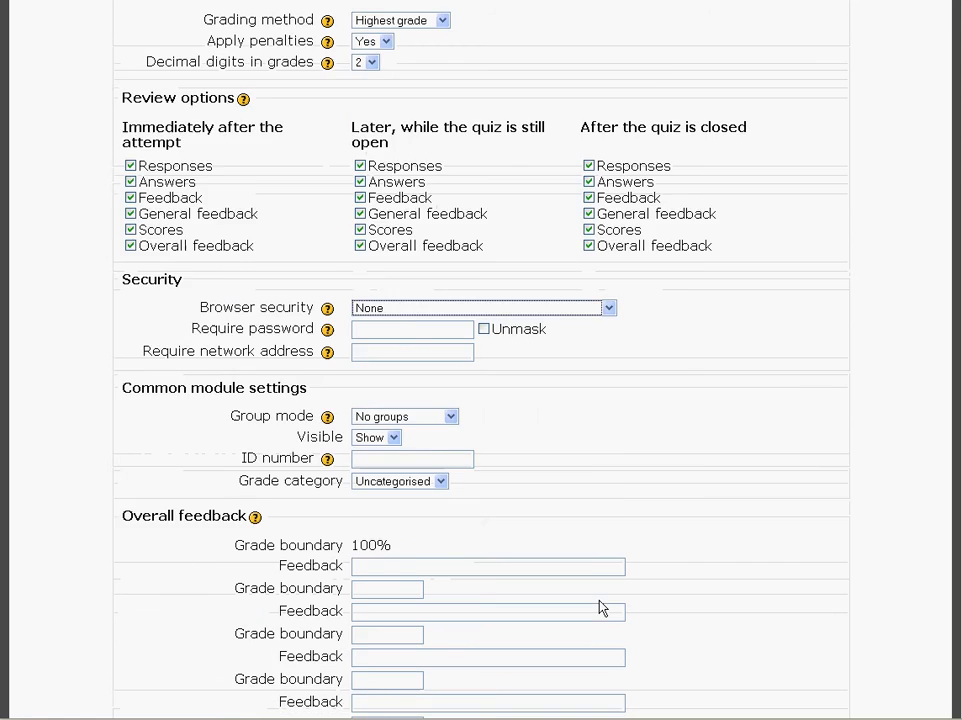
{"action": "scroll", "coordinate": [602, 608], "scroll_direction": "down", "scroll_amount": 3}
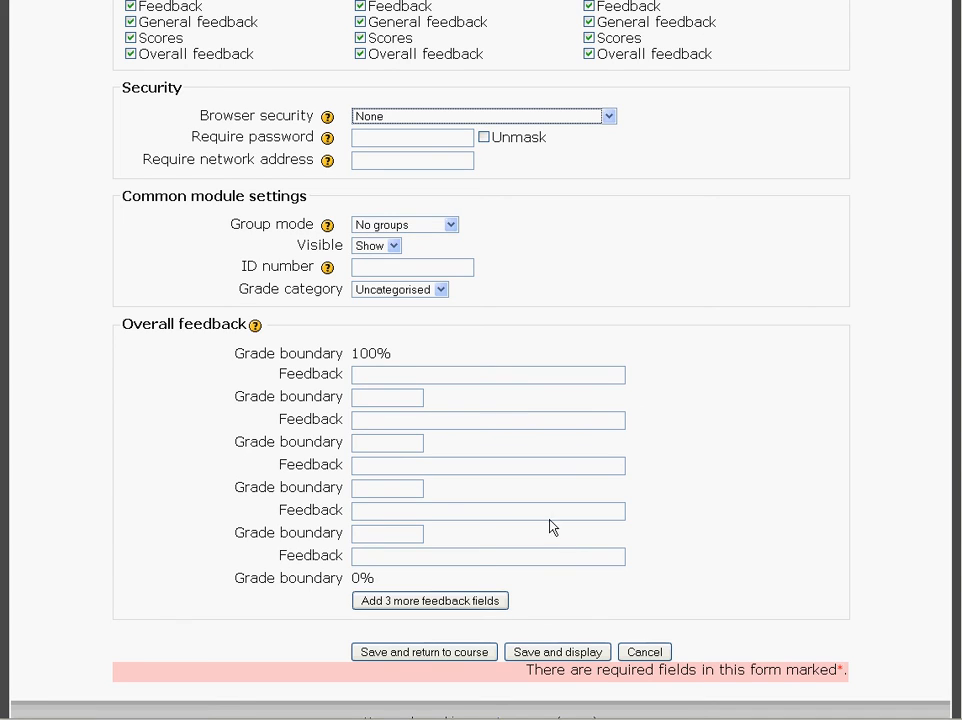
Step: Set the first overall feedback grade boundary to 80% and give the top band the feedback "Very Good!"
{"action": "left_click", "coordinate": [380, 404]}
{"action": "type", "text": "80"}
{"action": "left_click", "coordinate": [405, 378]}
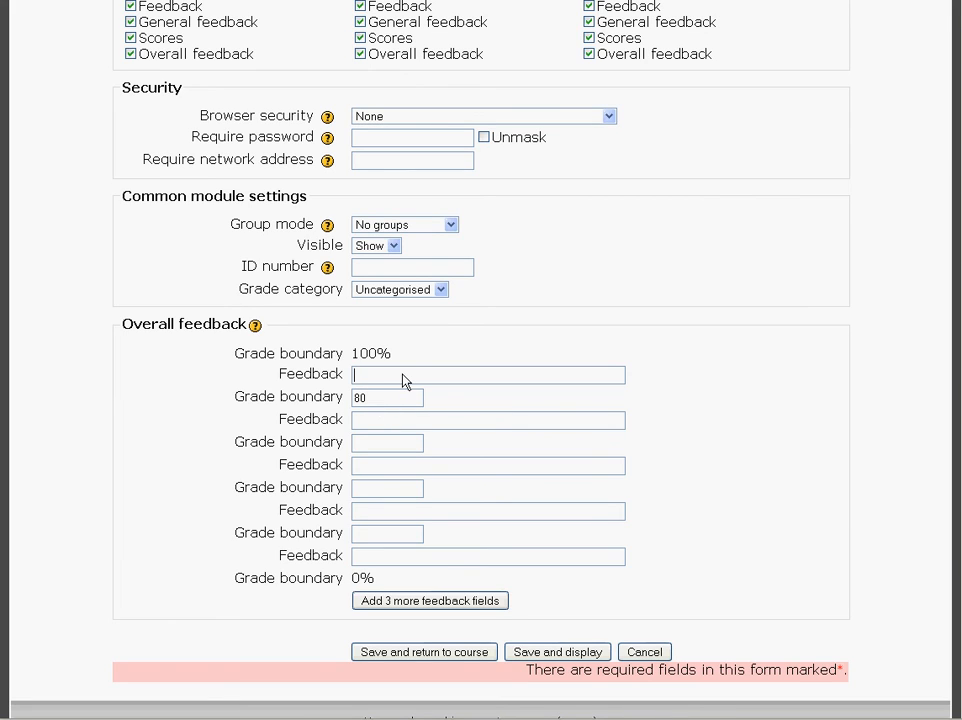
{"action": "left_click", "coordinate": [380, 396]}
{"action": "type", "text": "%"}
{"action": "left_click", "coordinate": [391, 385]}
{"action": "type", "text": "Very Good!"}
Step: Set the next grade boundary to 60% and give the 80% band the feedback "Great Job!"
{"action": "left_click", "coordinate": [375, 446]}
{"action": "type", "text": "60%"}
{"action": "left_click", "coordinate": [494, 422]}
{"action": "type", "text": "Great Job!"}
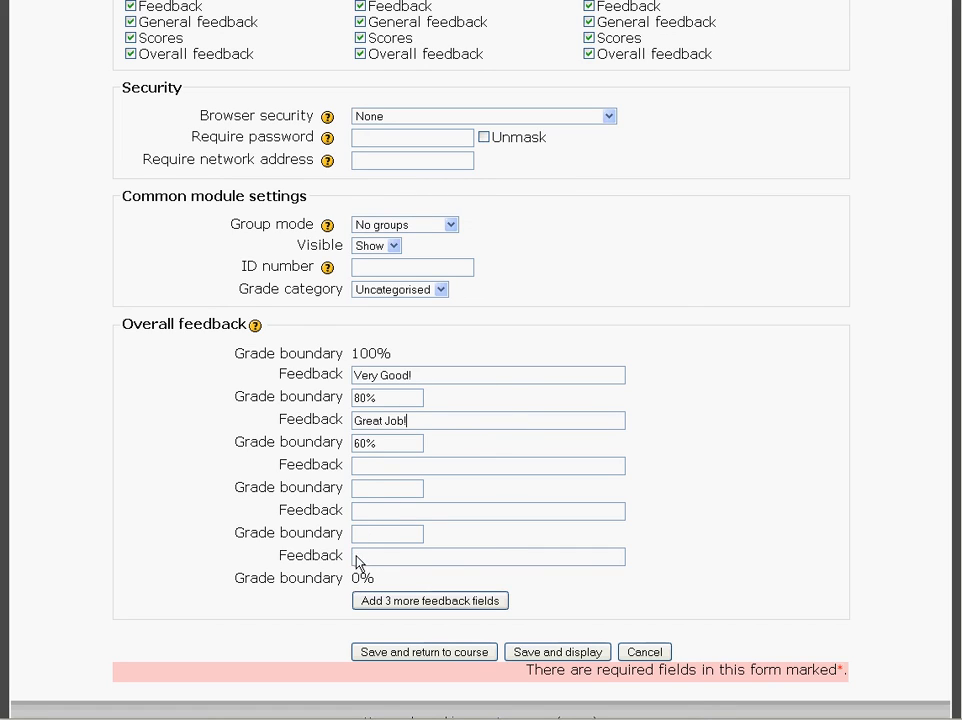
Step: Enter the feedback "Come See Me." for the band below the 60% boundary
{"action": "left_click", "coordinate": [361, 470]}
{"action": "type", "text": "Come See Me."}
Step: Save the quiz and return to the course
{"action": "scroll", "coordinate": [337, 500], "scroll_direction": "up", "scroll_amount": 4}
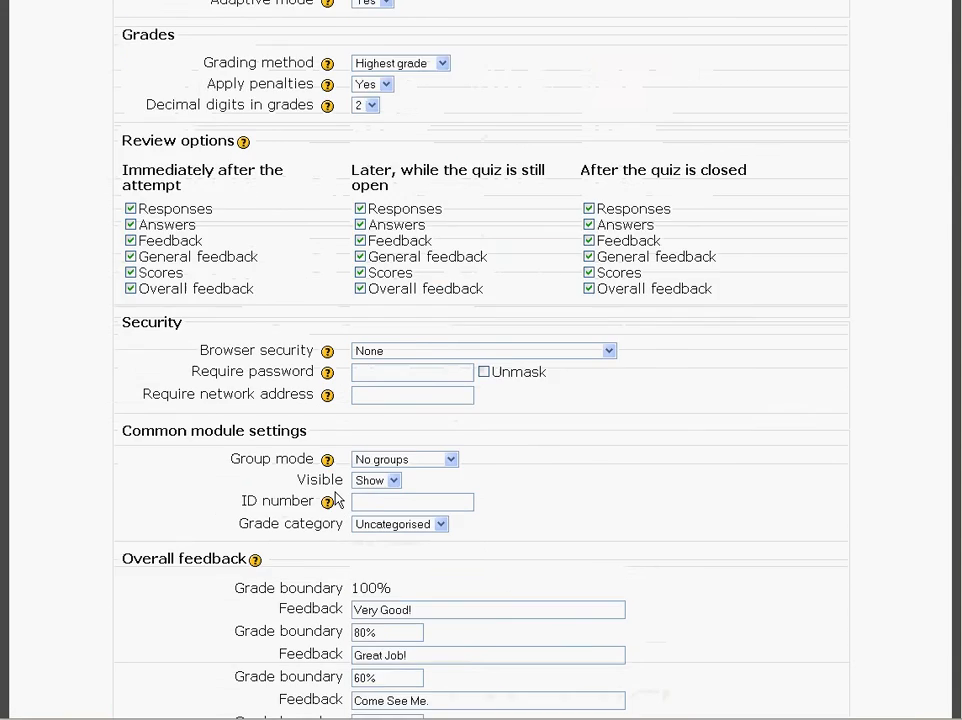
{"action": "scroll", "coordinate": [337, 500], "scroll_direction": "down", "scroll_amount": 5}
{"action": "left_click", "coordinate": [421, 600]}
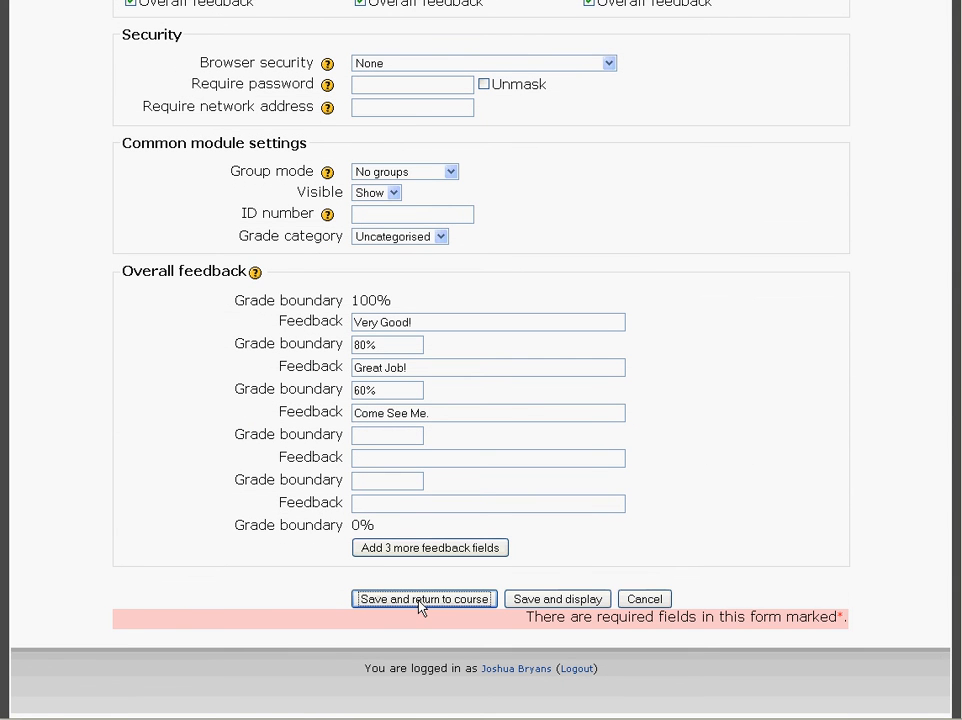